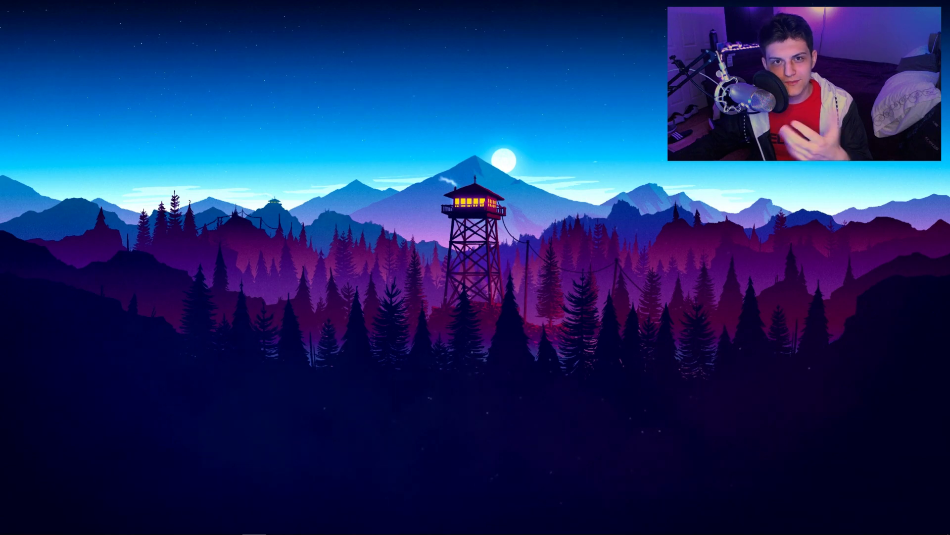
- Bring the OBS Studio main window in front of the desktop with Alt+Tab
key(alt+Tab)
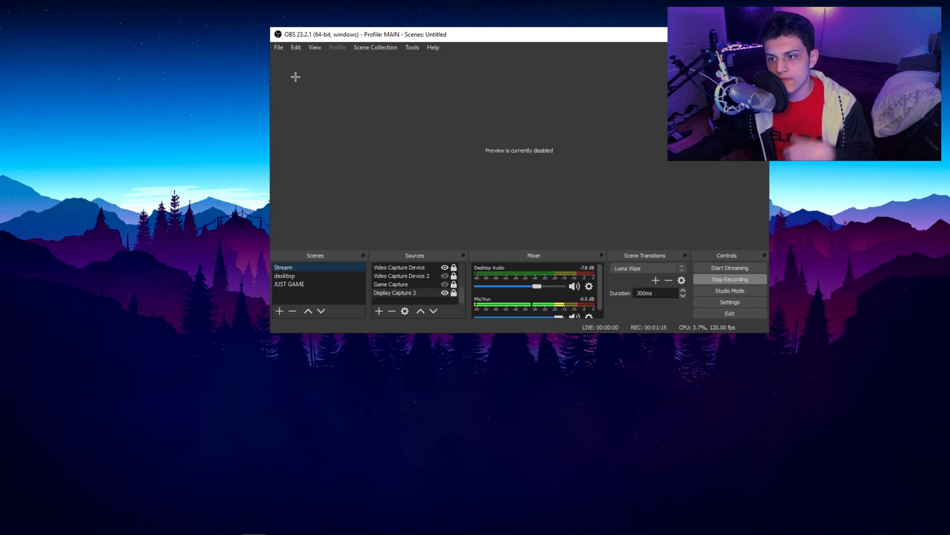
- Open the OBS settings folder from the File menu
click(277, 47)
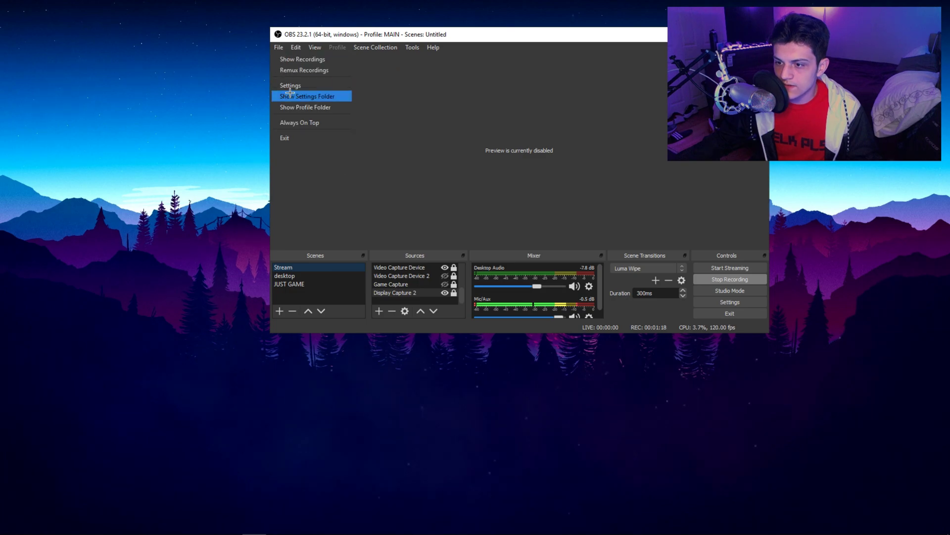
click(300, 95)
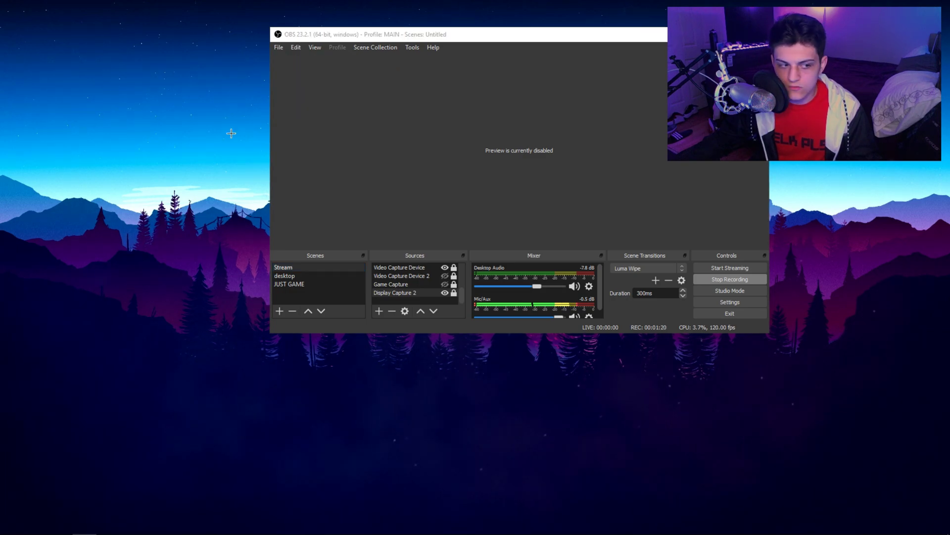
- Centre the Explorer window showing the obs-studio folder, review it, then close it
drag(2, 63, 386, 96)
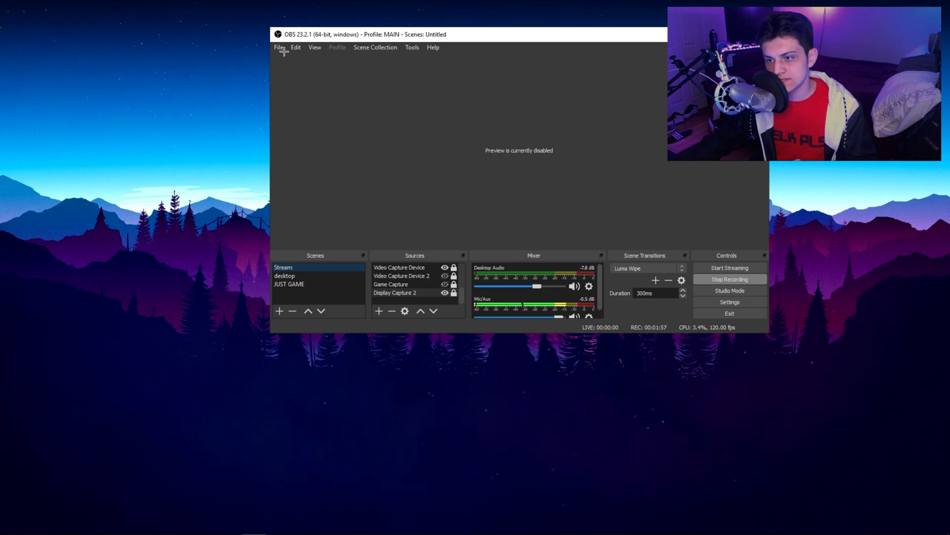
click(280, 47)
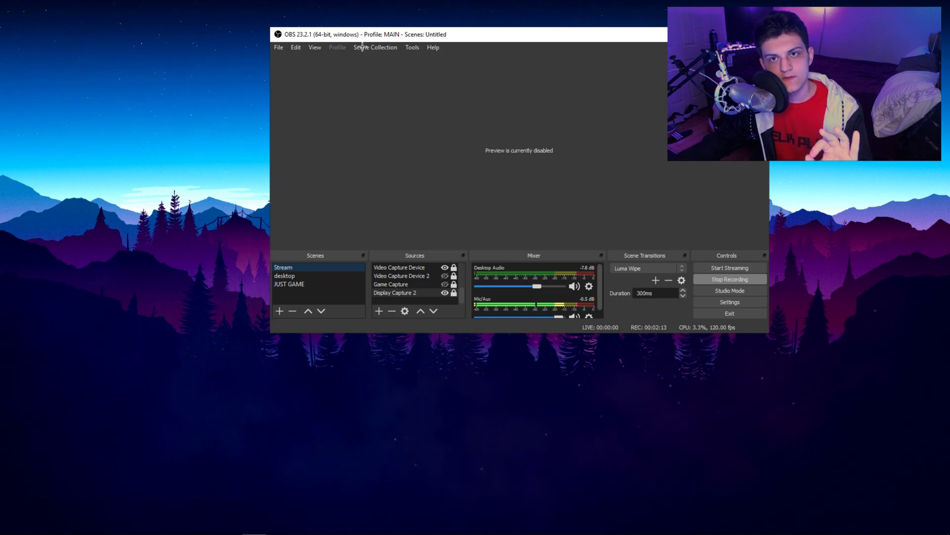
- Glance at the Scene Collection list, dismiss it, and open Settings from the Controls dock
click(366, 47)
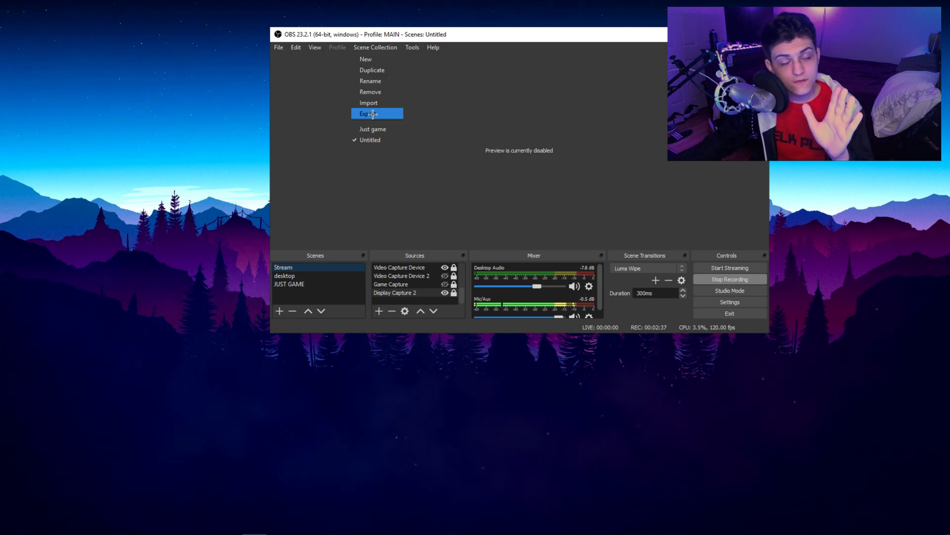
click(511, 144)
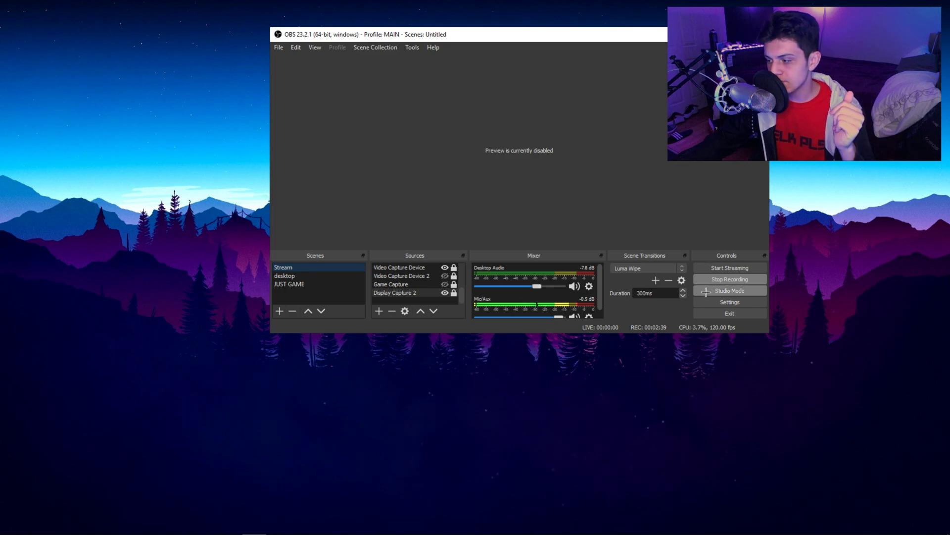
click(729, 301)
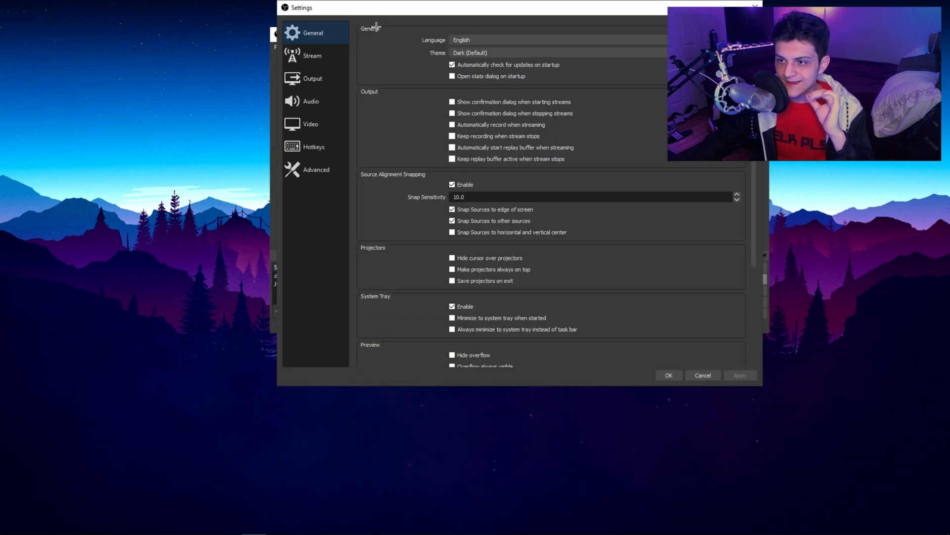
- Change the Output streaming bitrate from 6000 to 7999 Kbps and apply it
drag(377, 15, 372, 64)
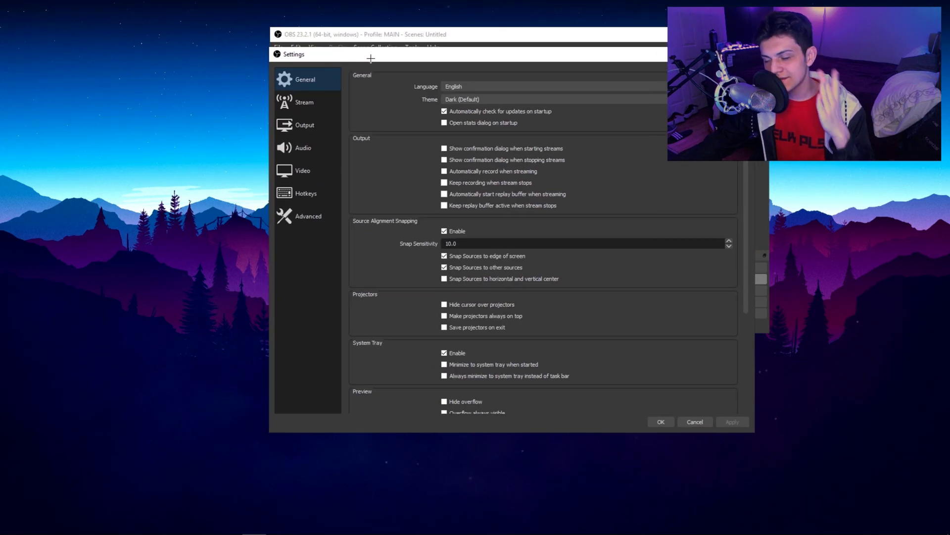
click(320, 139)
click(322, 110)
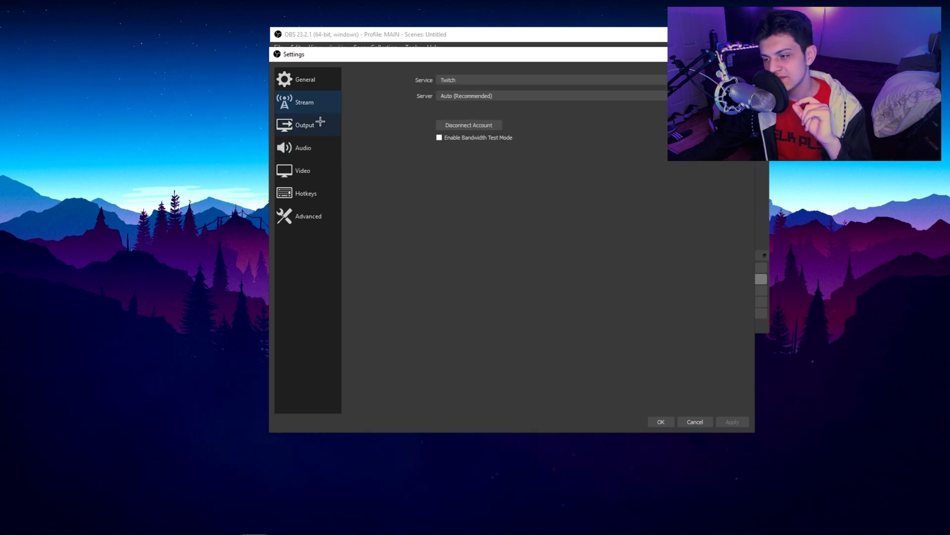
click(319, 125)
click(318, 106)
click(324, 123)
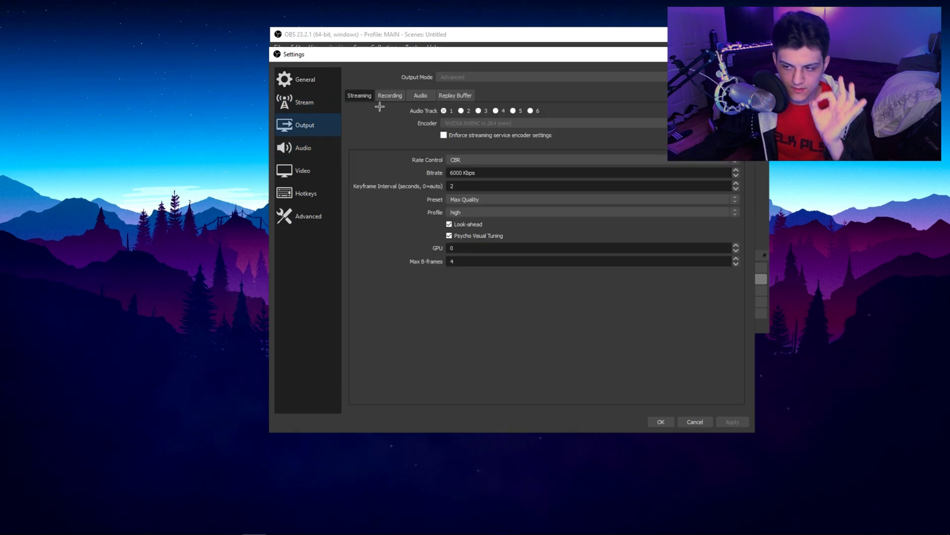
drag(462, 173, 447, 172)
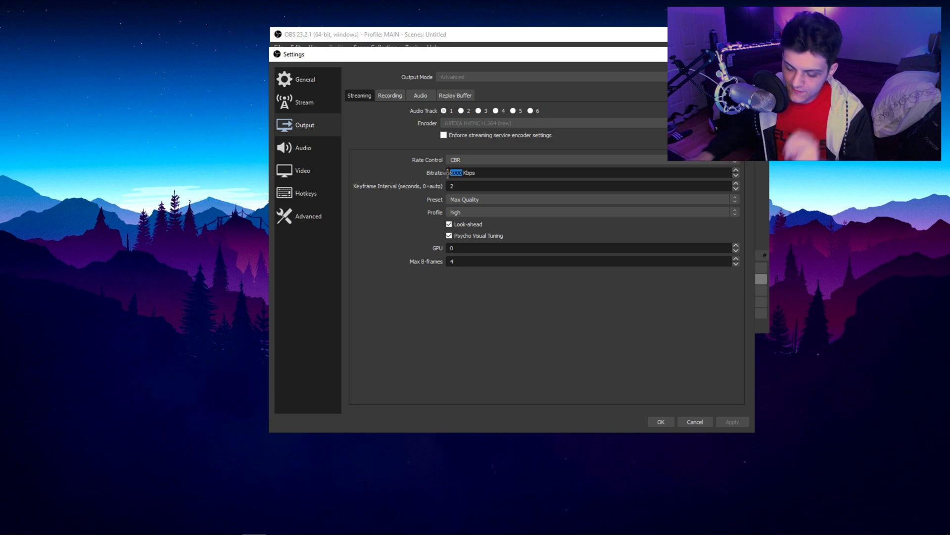
text(7999)
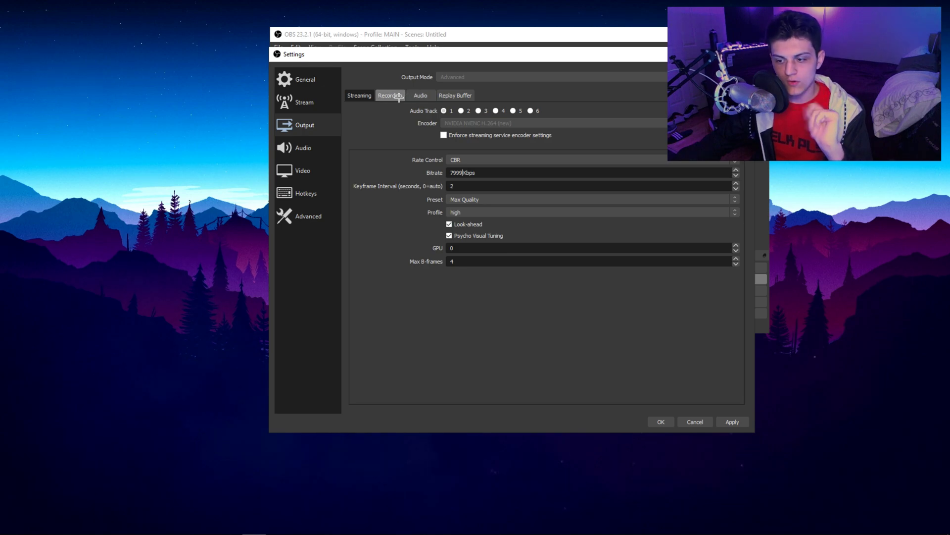
click(733, 421)
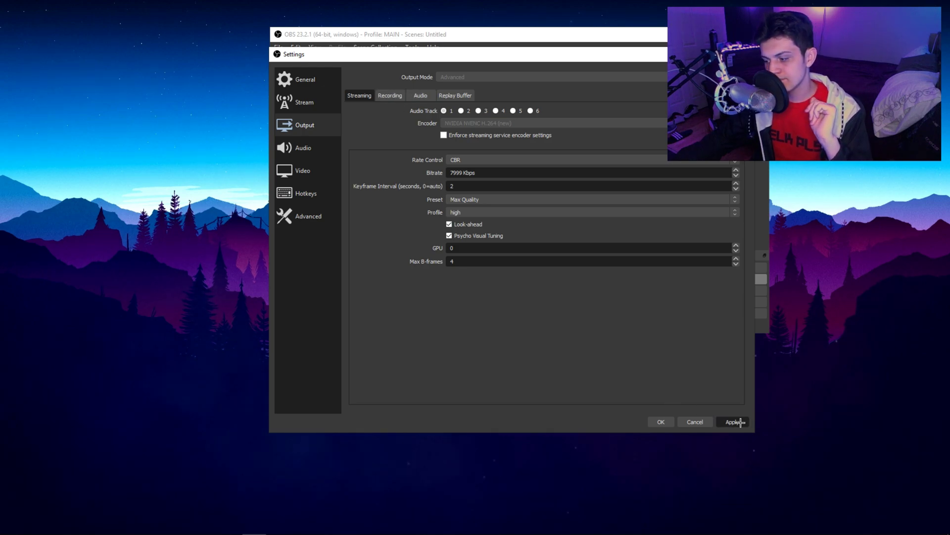
click(320, 171)
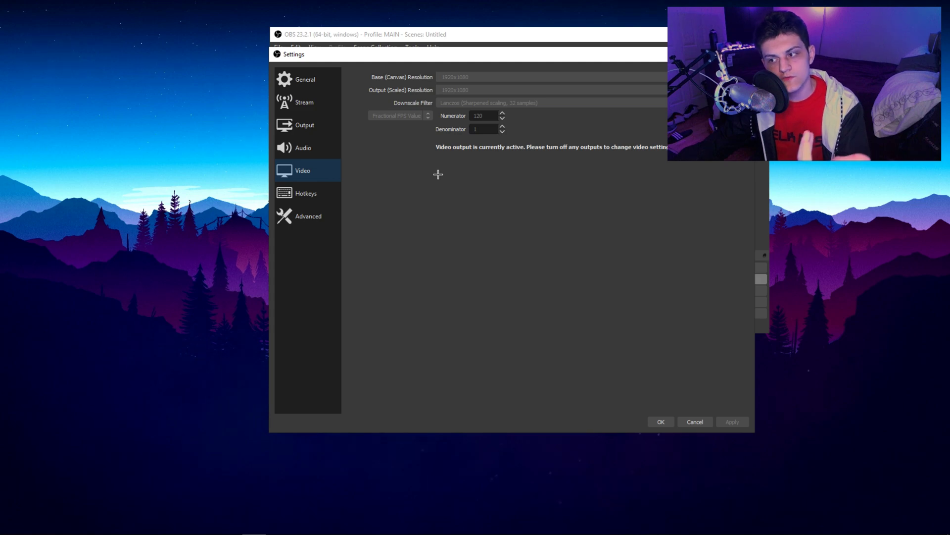
- Close Settings after confirming the 1920x1080 canvas and output at 120 FPS
click(661, 421)
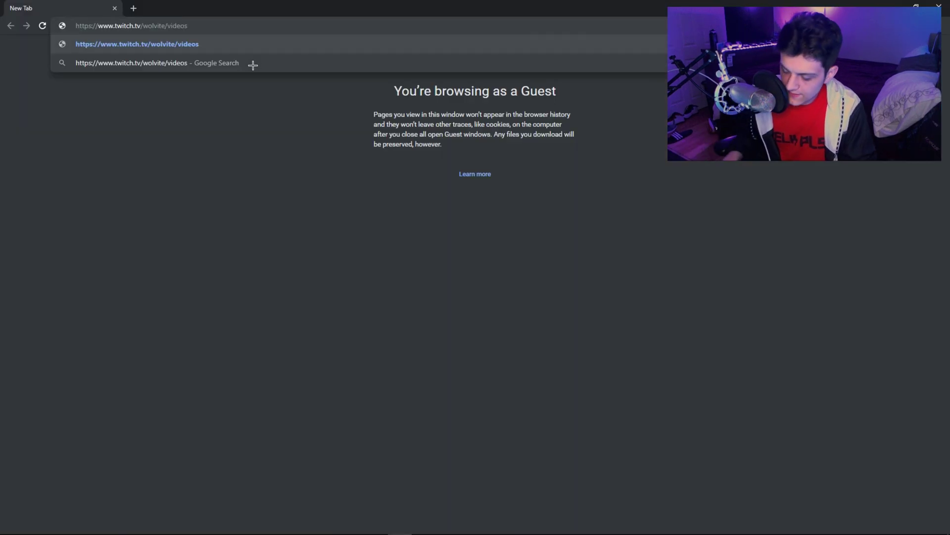
- Load the channel's videos page and open and pause the '120 FPS Minecraft. Survival.' VOD
key(Return)
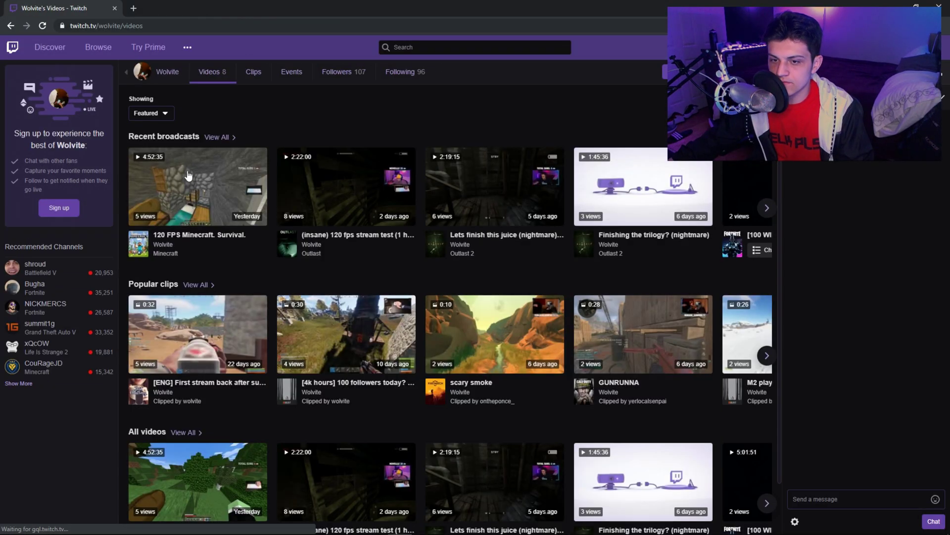
click(236, 241)
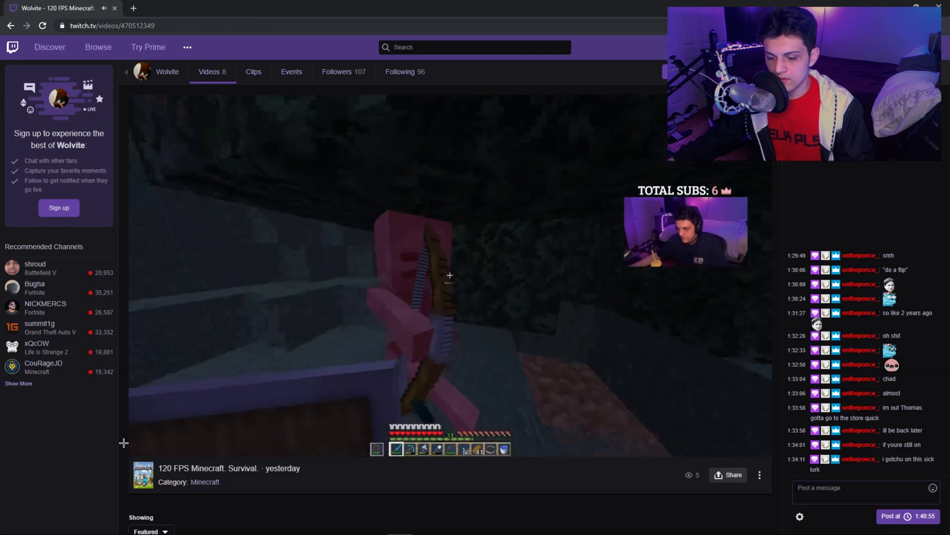
click(136, 450)
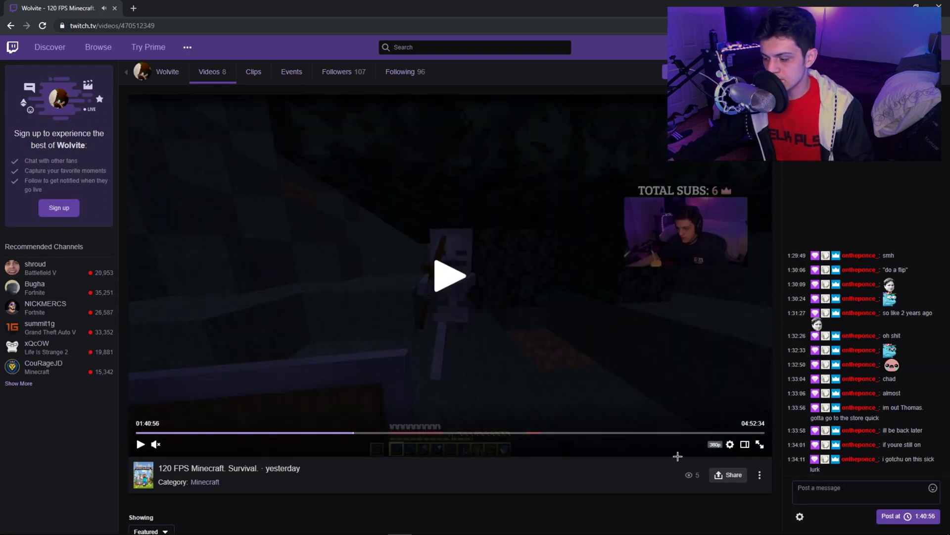
- Set playback quality to 1080p60 (Source) and turn on the Video Stats overlay
click(733, 450)
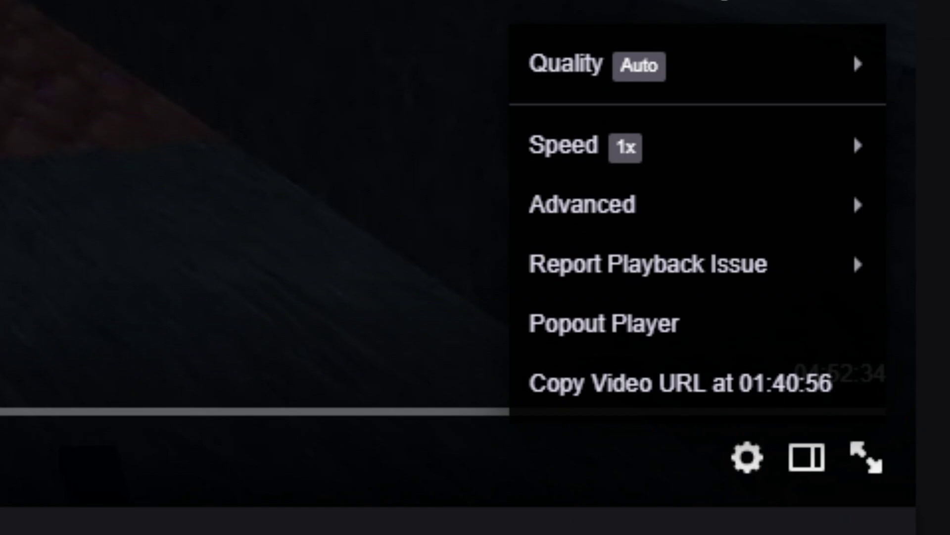
click(741, 84)
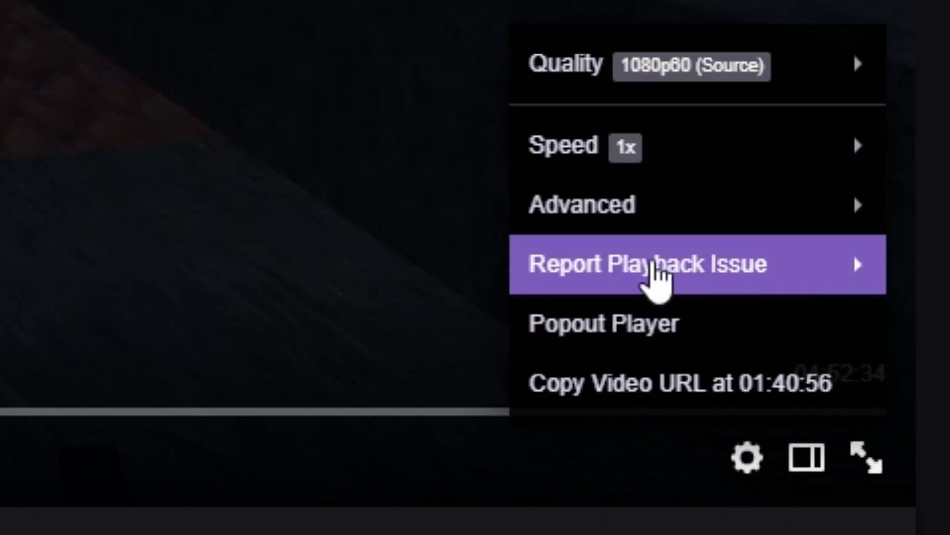
click(643, 206)
click(842, 324)
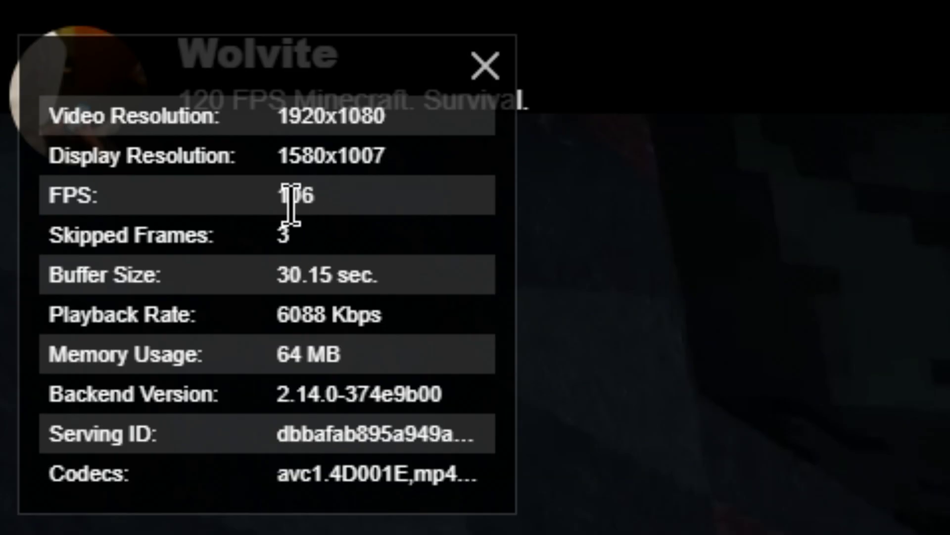
- Confirm 120 FPS in Video Stats, exit theater mode, pause the VOD, and close Chrome
drag(75, 85, 84, 84)
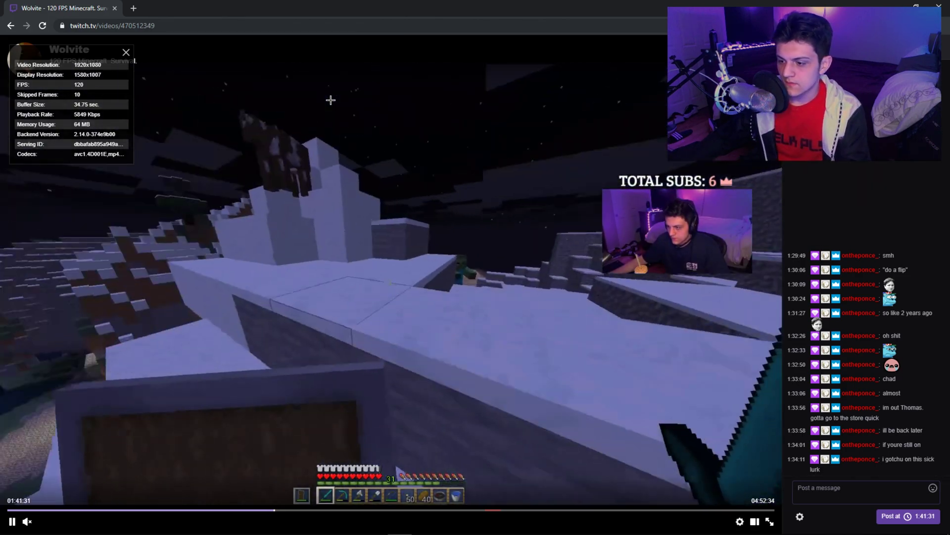
key(alt+t)
key(space)
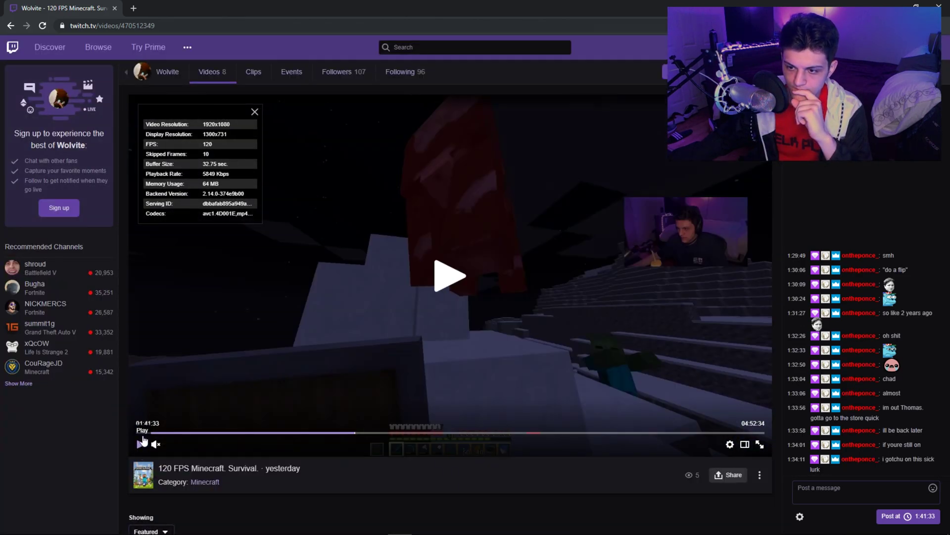
click(939, 6)
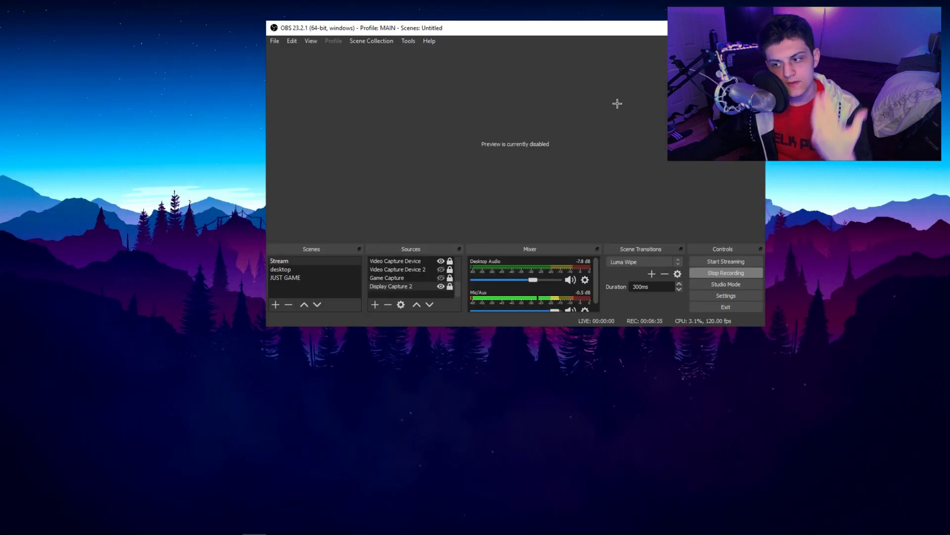